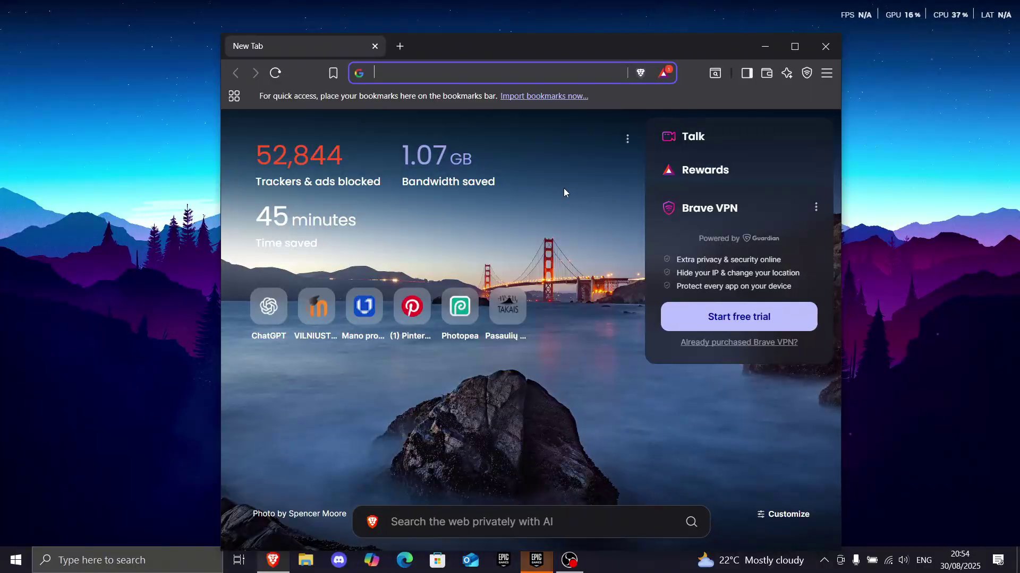
Search the web for tcp optimizer and download TCP Optimizer 4 from speedguide.net.
text(tcp opti)
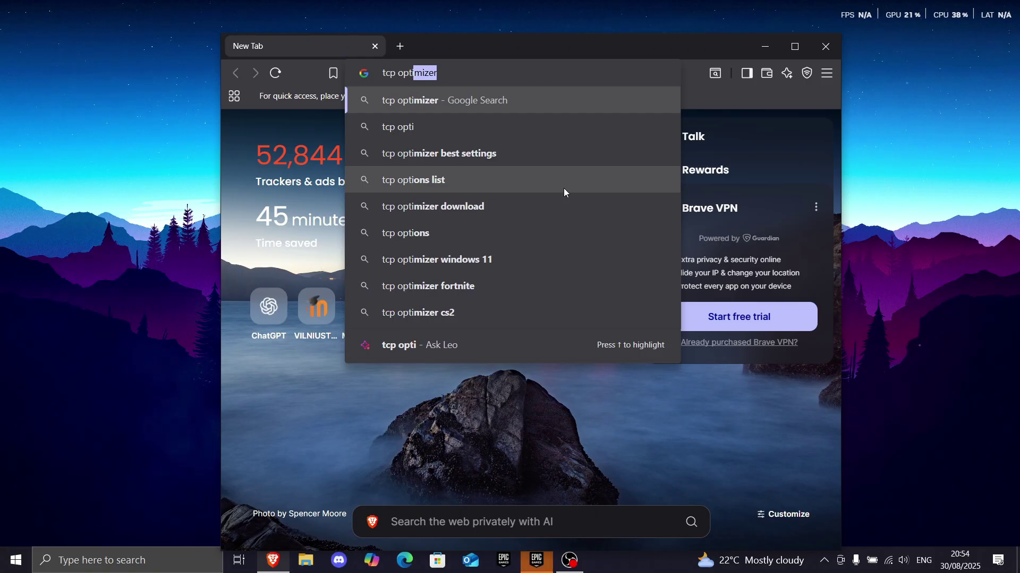
key(Return)
click(349, 254)
scroll(578, 234, down, 6)
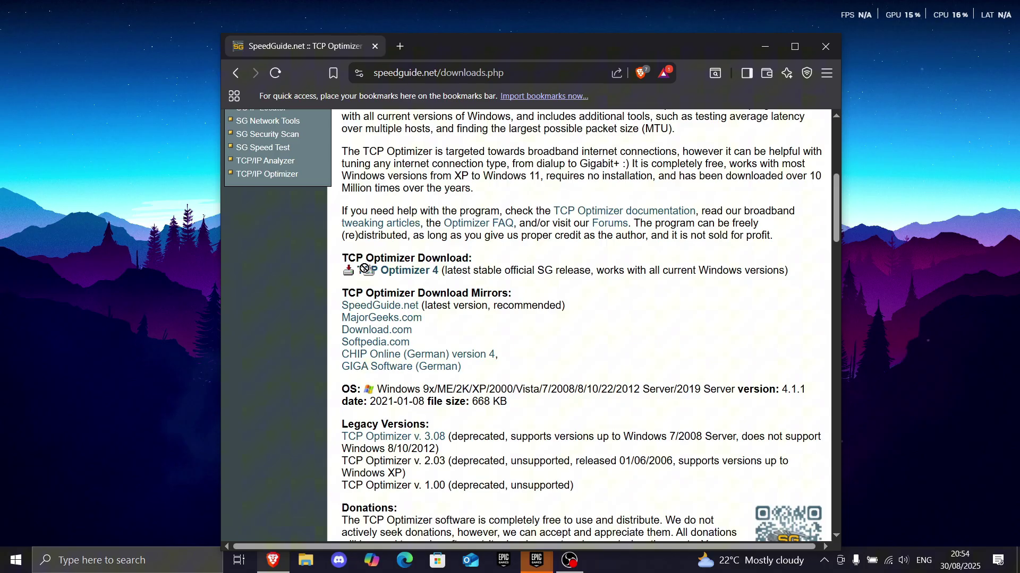
click(417, 271)
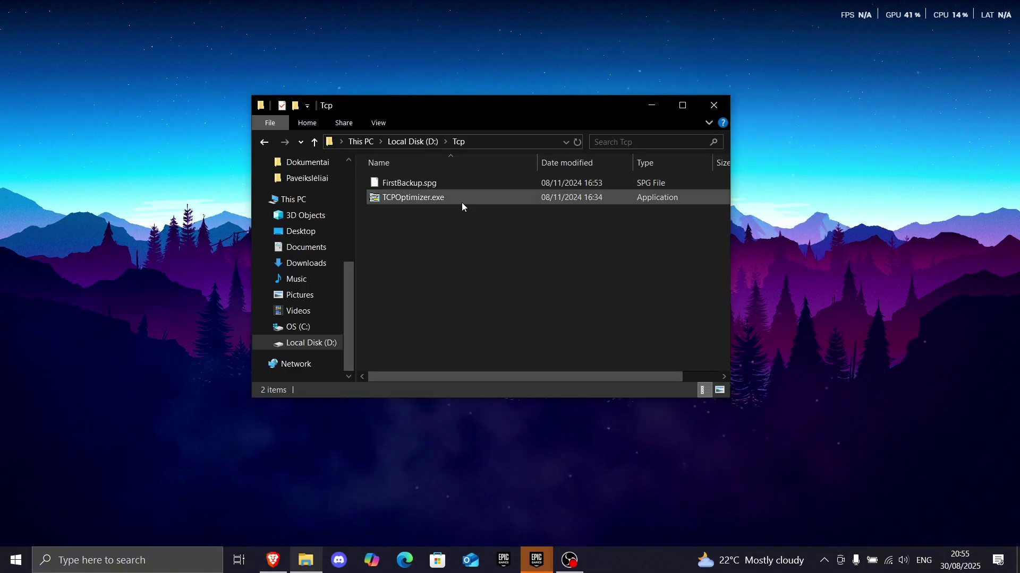
Run TCPOptimizer.exe from the D:\Tcp folder as administrator.
click(460, 202)
right_click(461, 201)
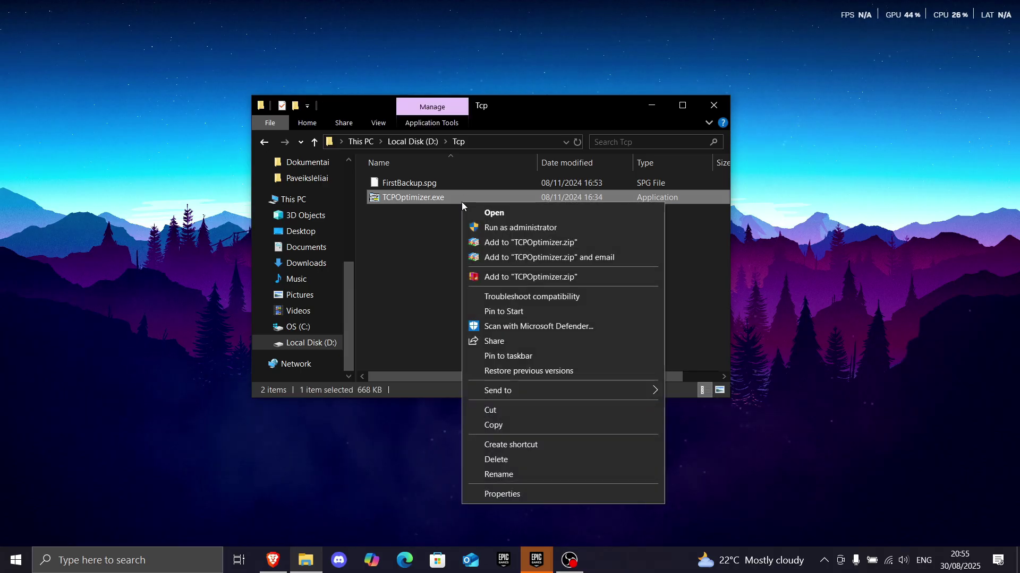
click(498, 228)
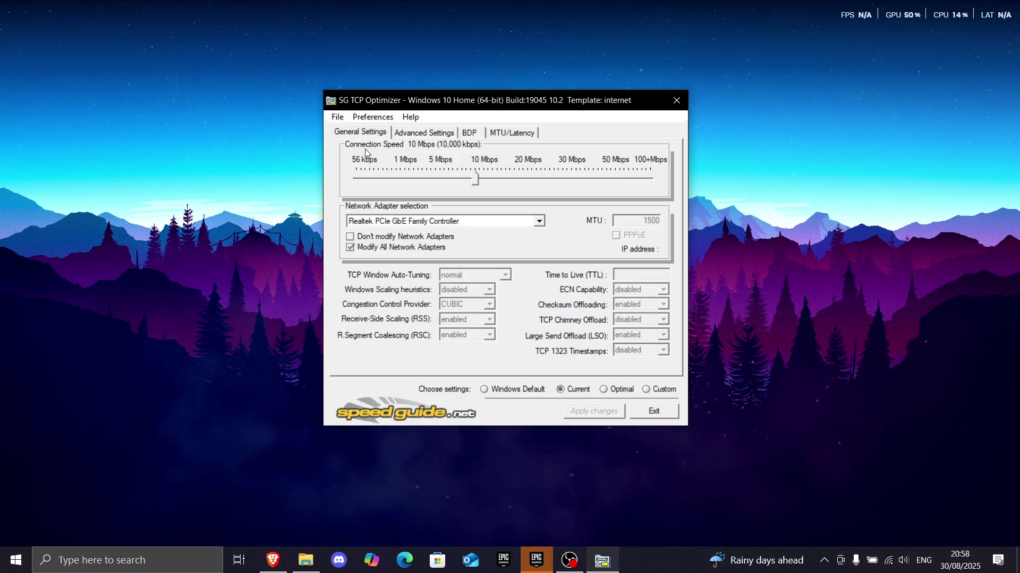
Raise the connection speed to 100 Mbps and switch to Custom settings.
mouse_move(473, 183)
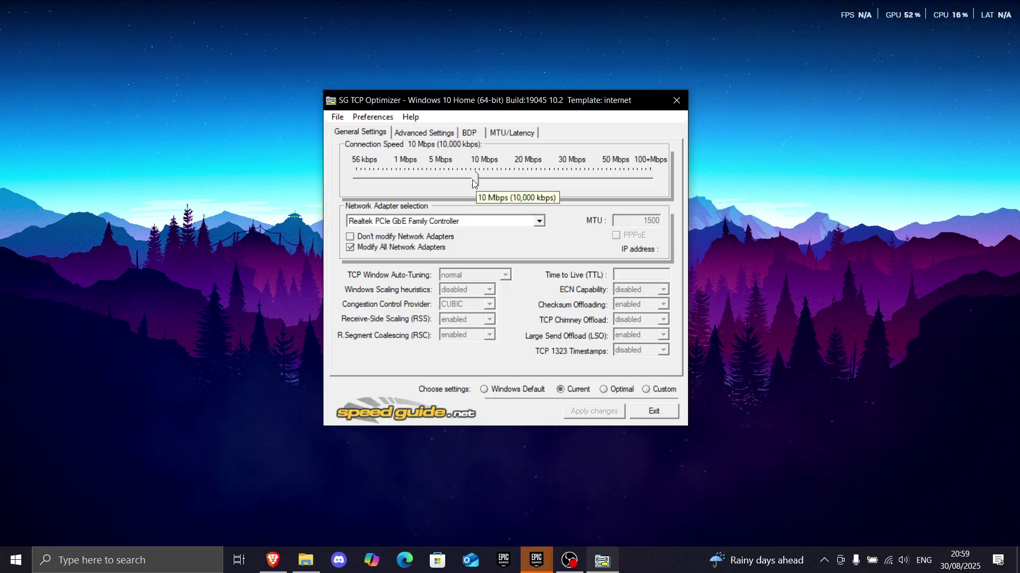
drag(473, 182, 682, 177)
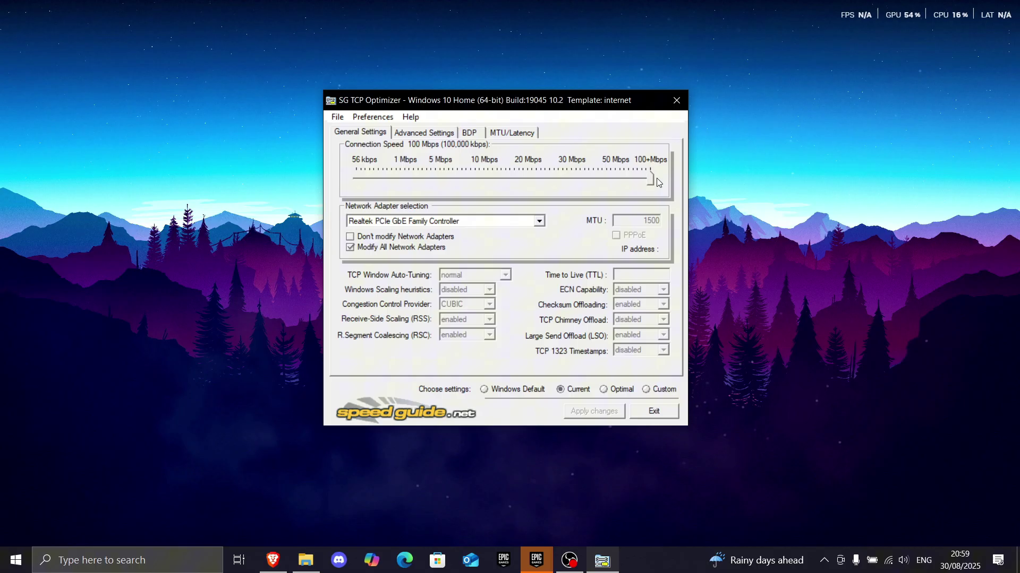
click(646, 390)
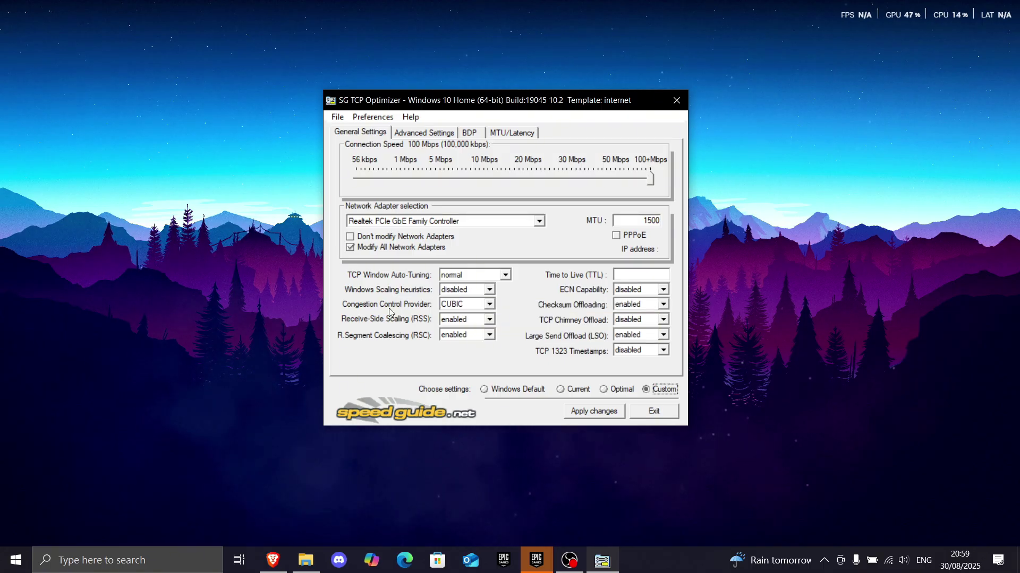
Set congestion control to ctcp, TTL to 64, and disable Large Send Offload.
click(489, 304)
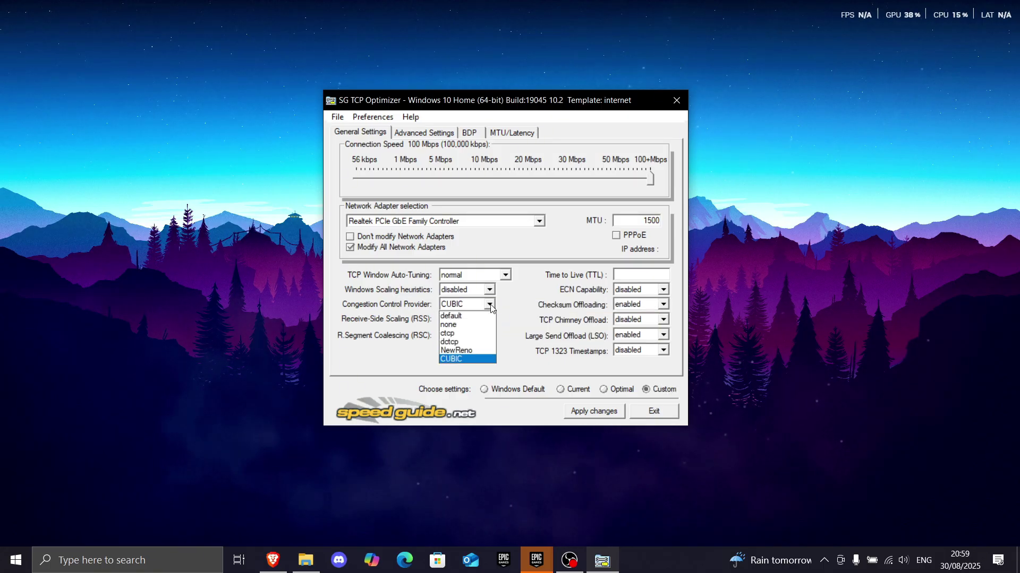
click(482, 334)
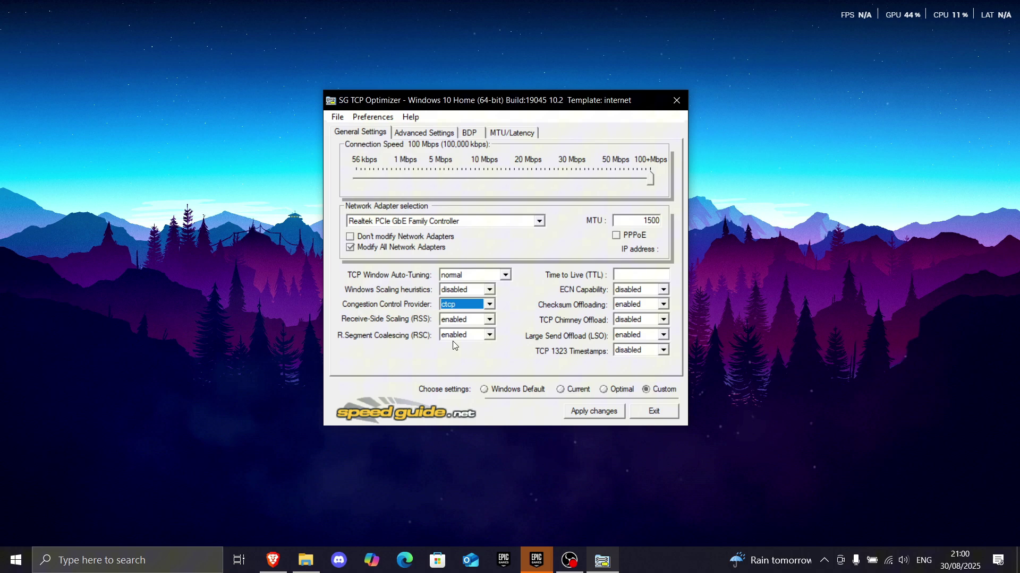
click(624, 274)
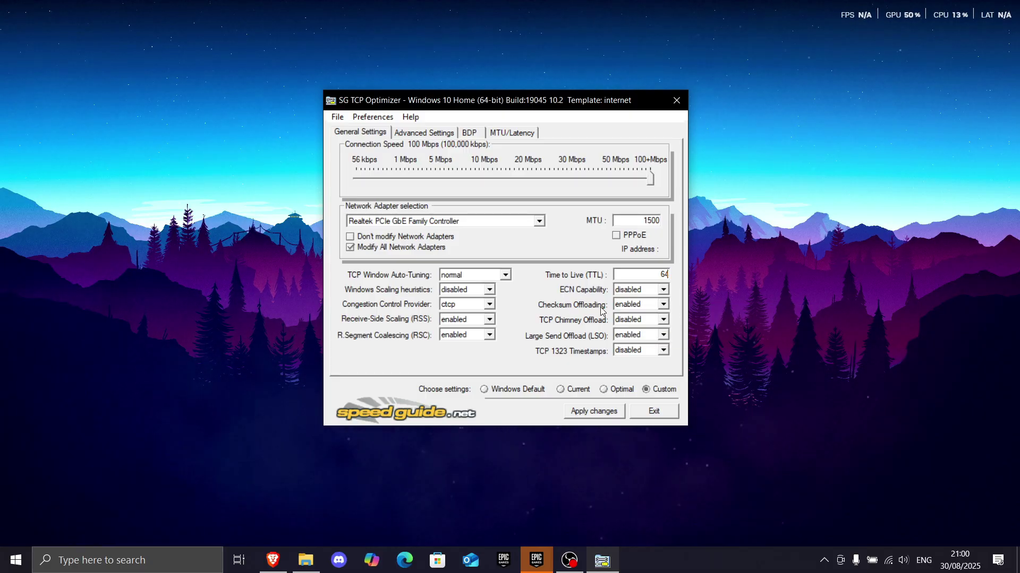
mouse_move(591, 325)
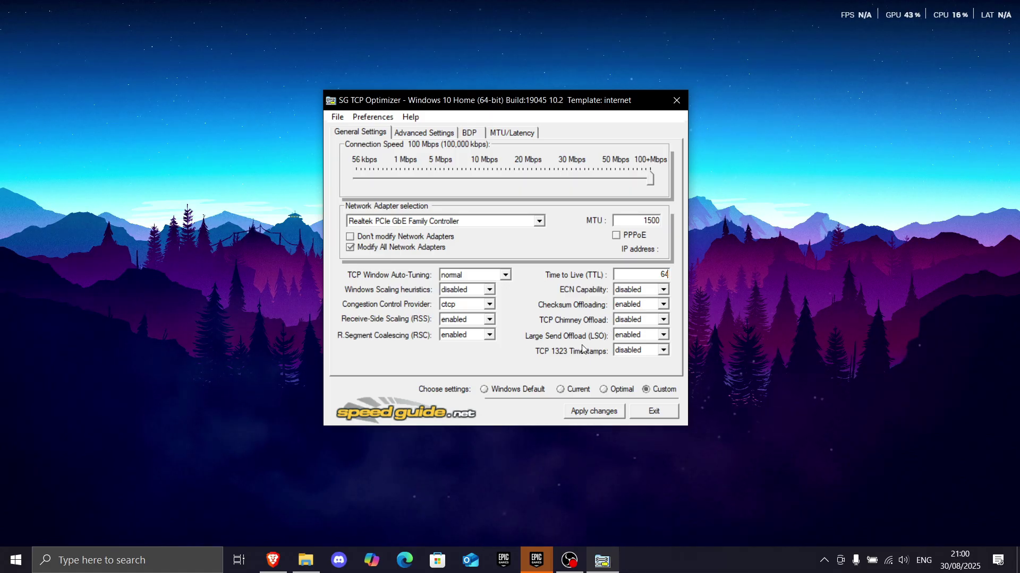
click(662, 337)
click(658, 363)
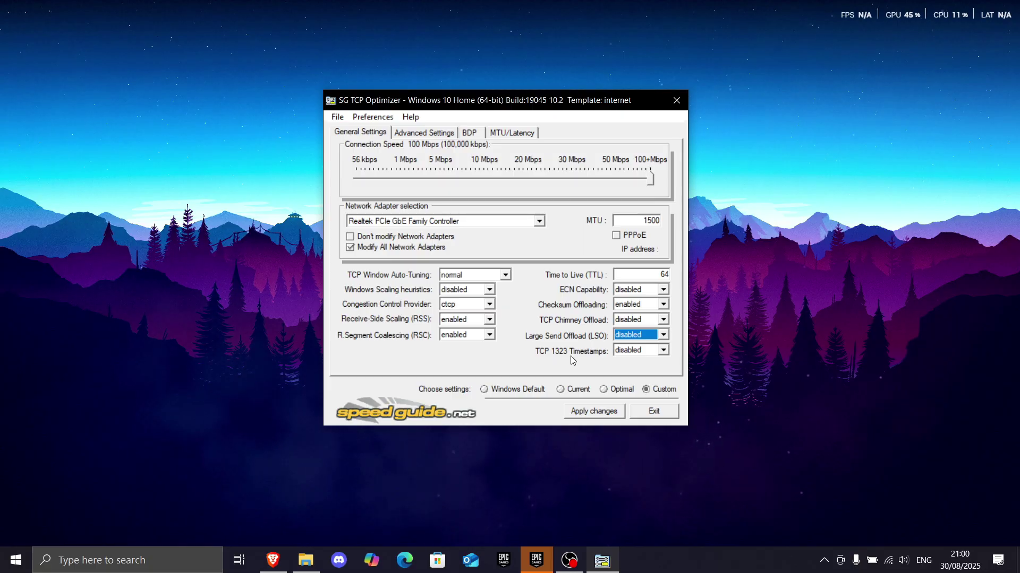
Apply the custom settings, confirm the change list, and decline the reboot.
click(594, 412)
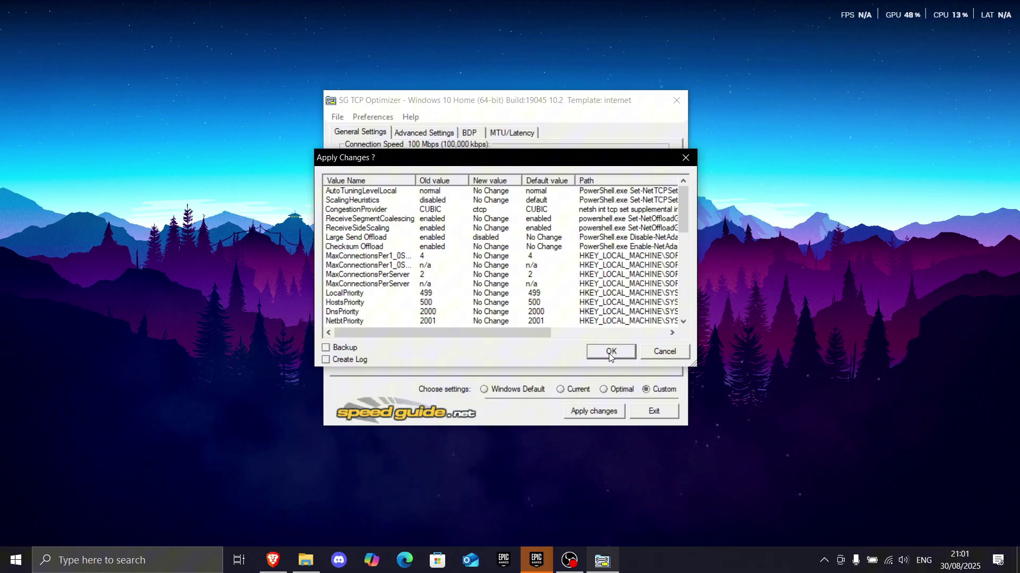
click(609, 353)
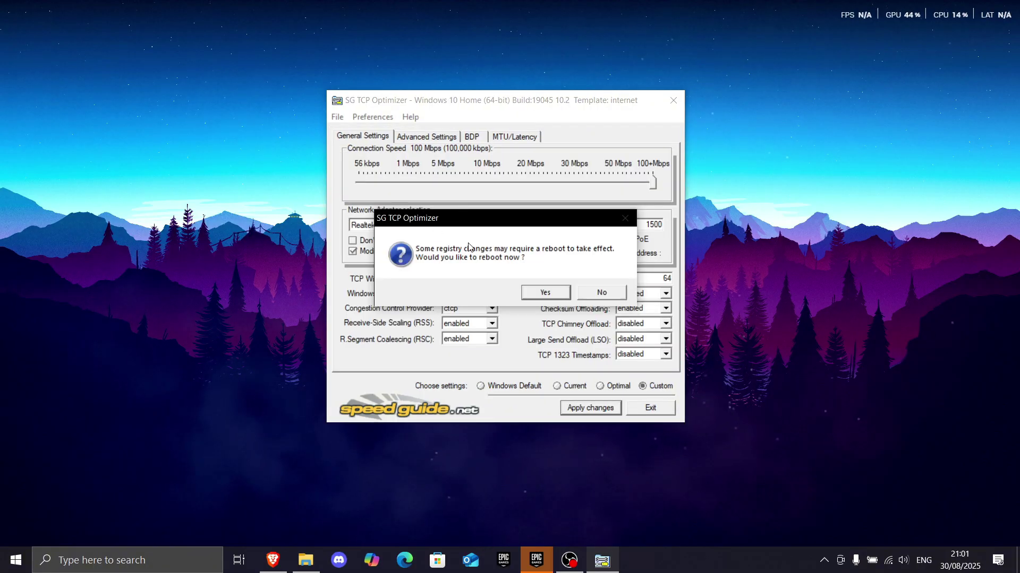
click(609, 295)
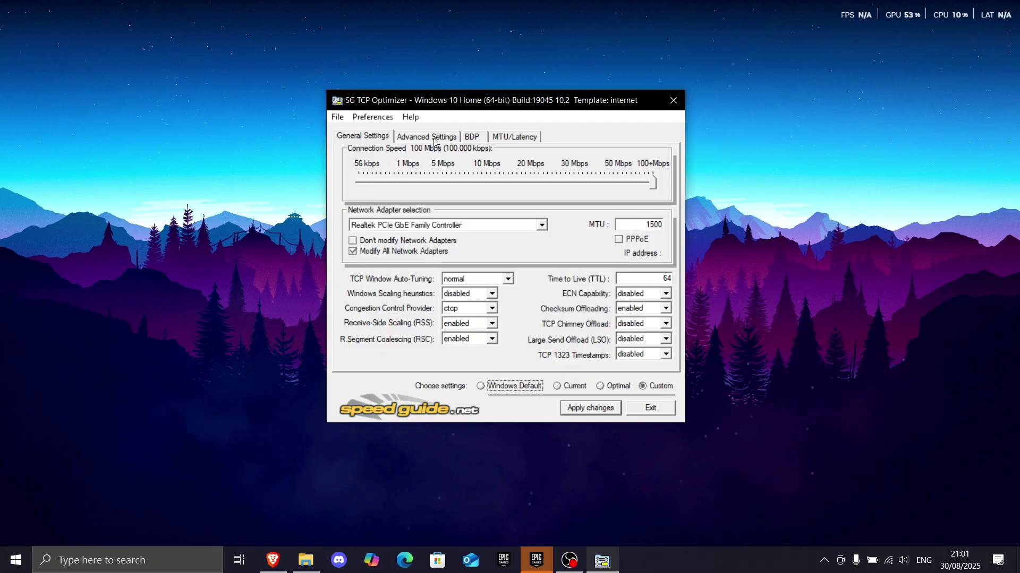
On Advanced Settings, set MaxConnectionsPerServer 10, LocalPriority 4, HostPriority 5, NetbtPriority 7, clearing DnsPriority.
click(433, 138)
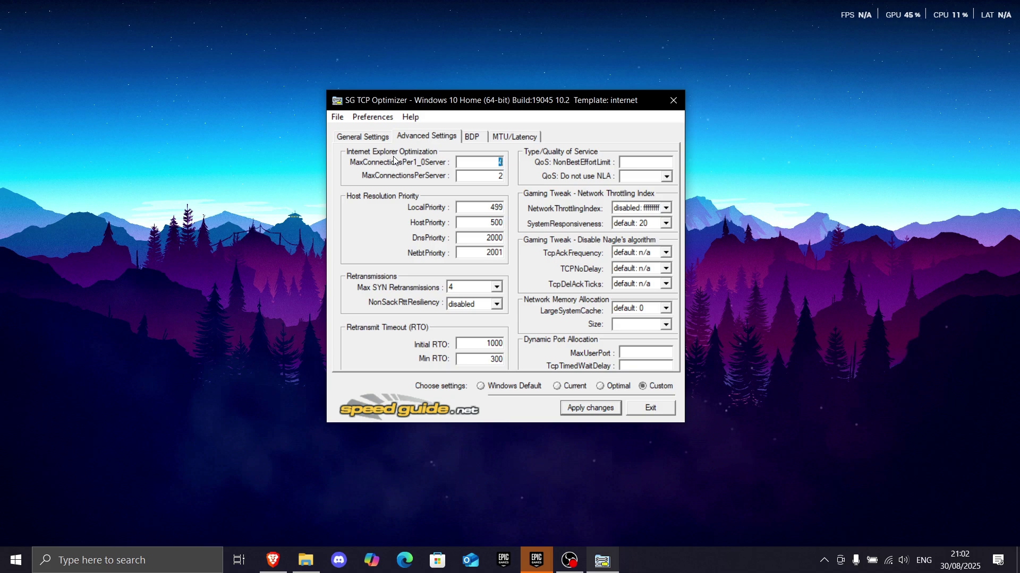
text(10)
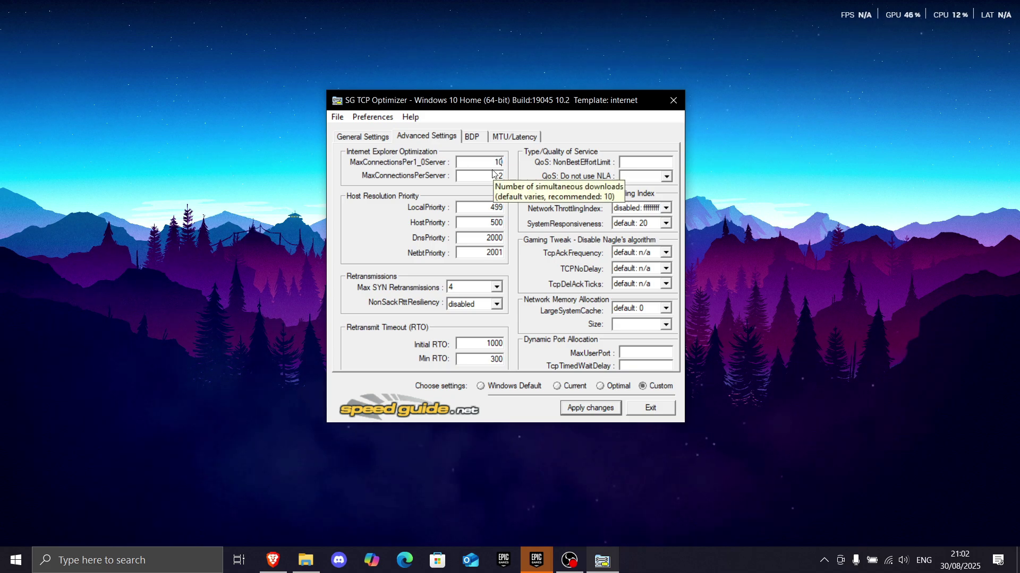
double_click(502, 175)
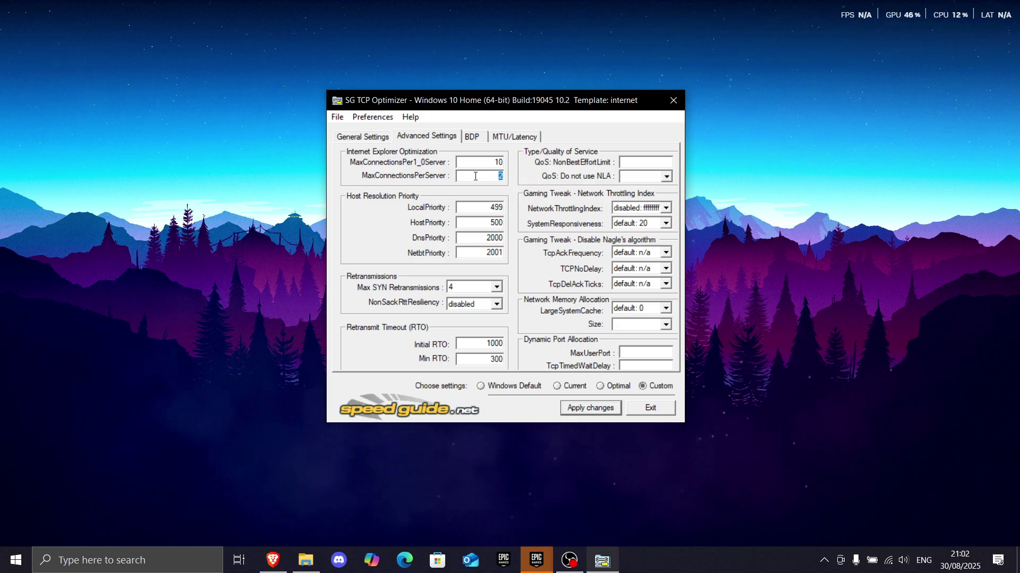
text(10)
key(Tab)
text(4)
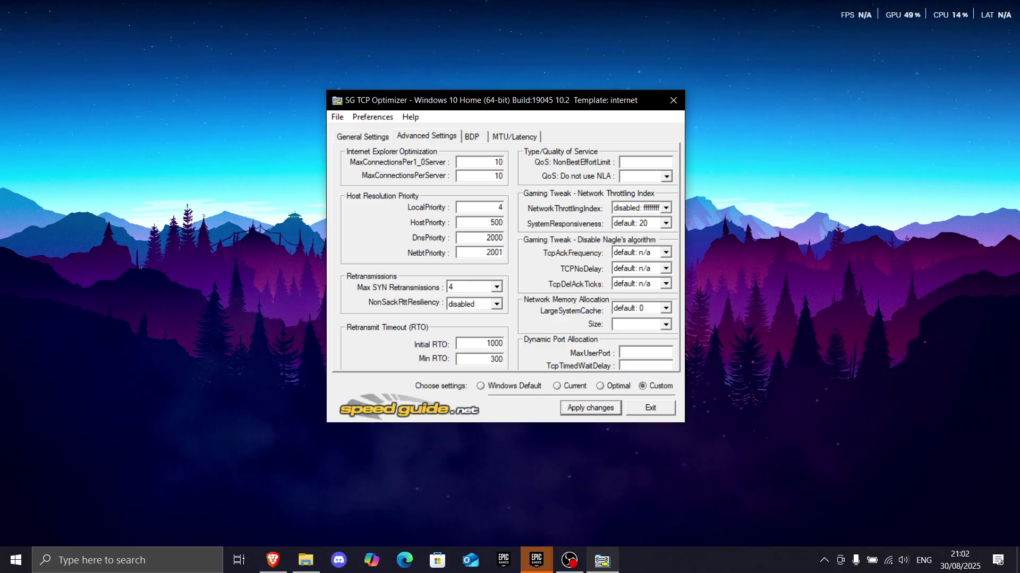
key(Tab)
text(5)
key(Tab)
key(BackSpace)
key(Tab)
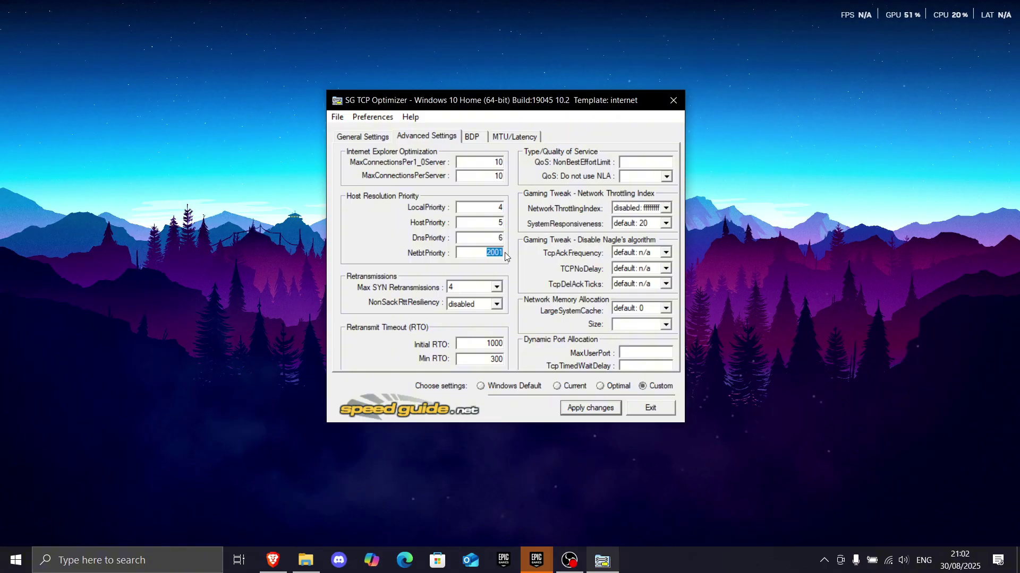
text(7)
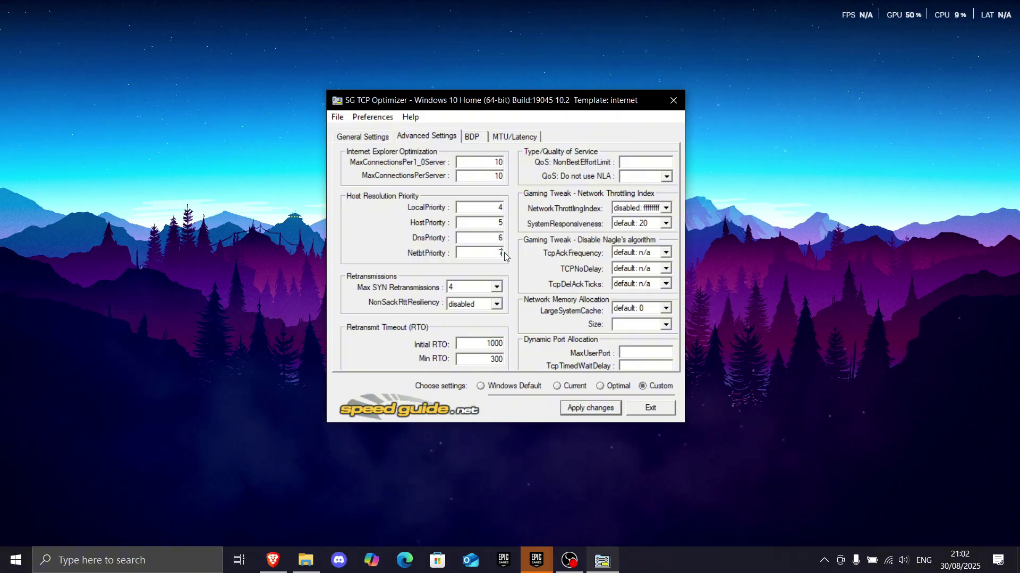
Set Max SYN Retransmissions to 2, Initial RTO to 2000, and QoS Do not use NLA to optimal: 1.
click(497, 288)
click(491, 308)
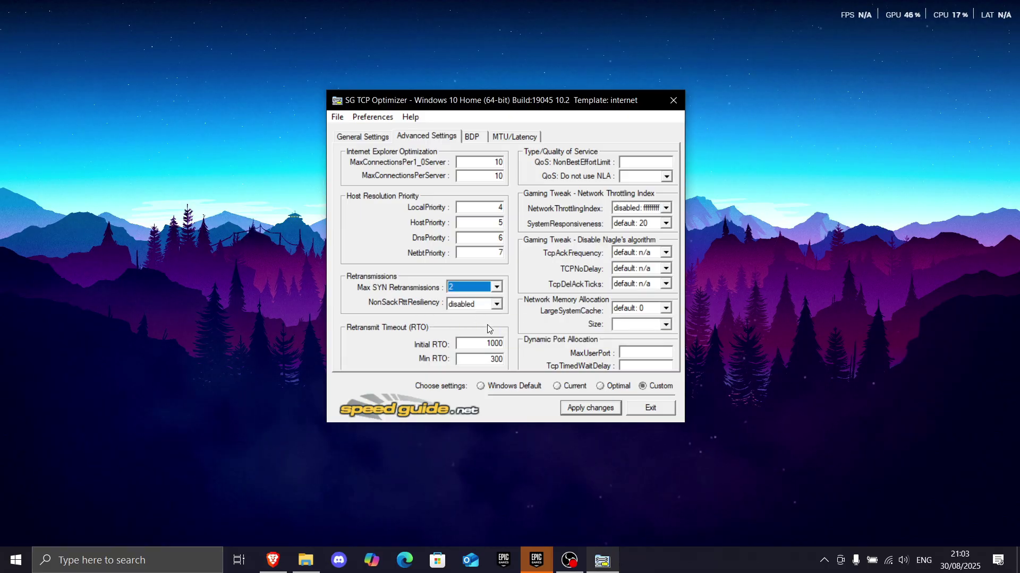
click(487, 344)
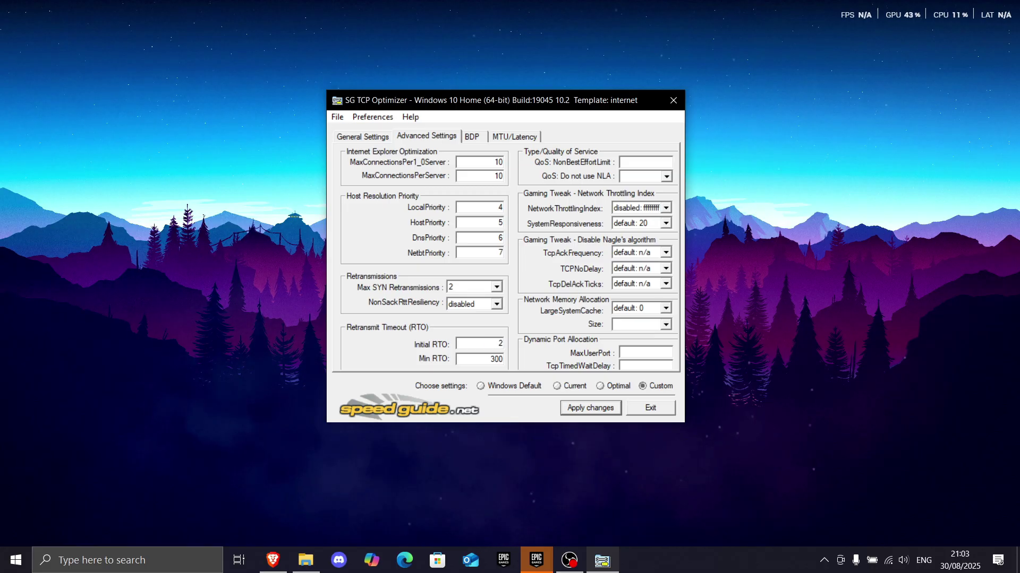
text(2000)
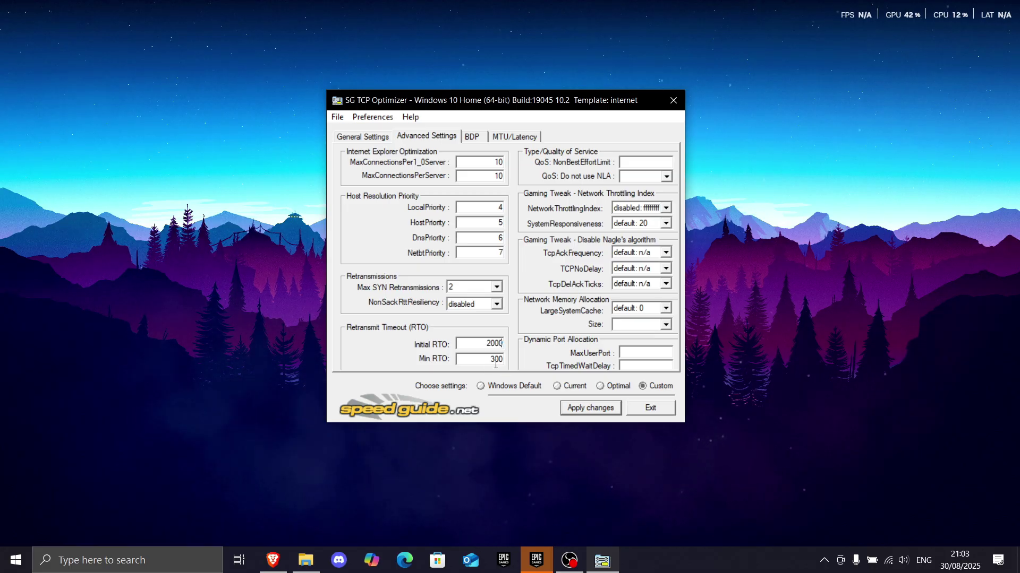
click(637, 164)
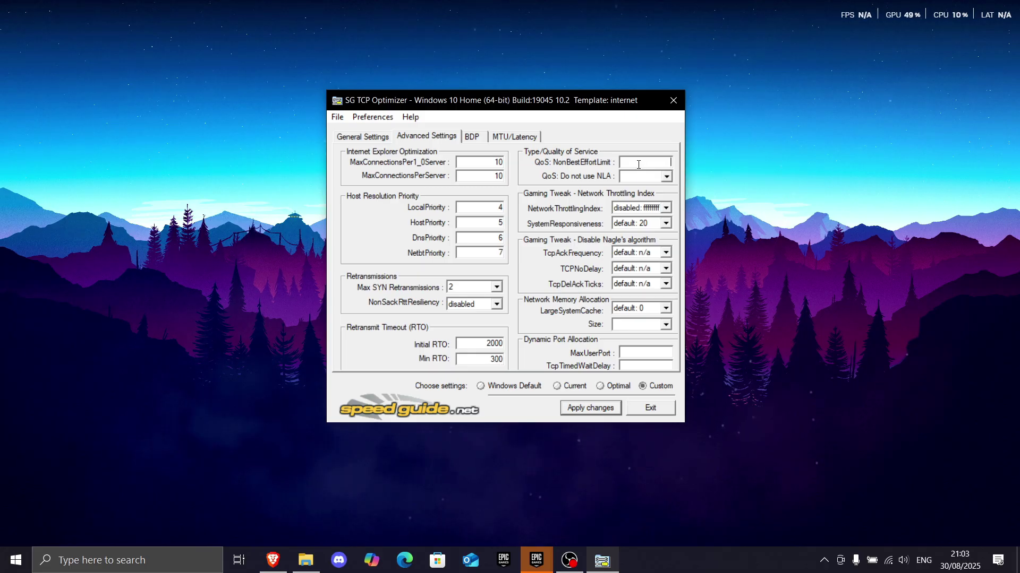
click(667, 176)
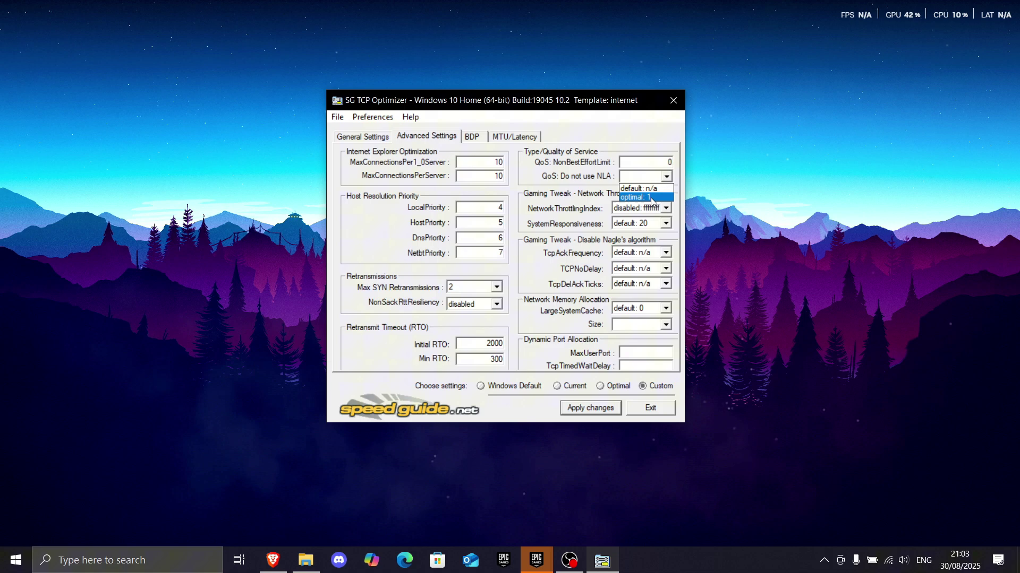
click(652, 198)
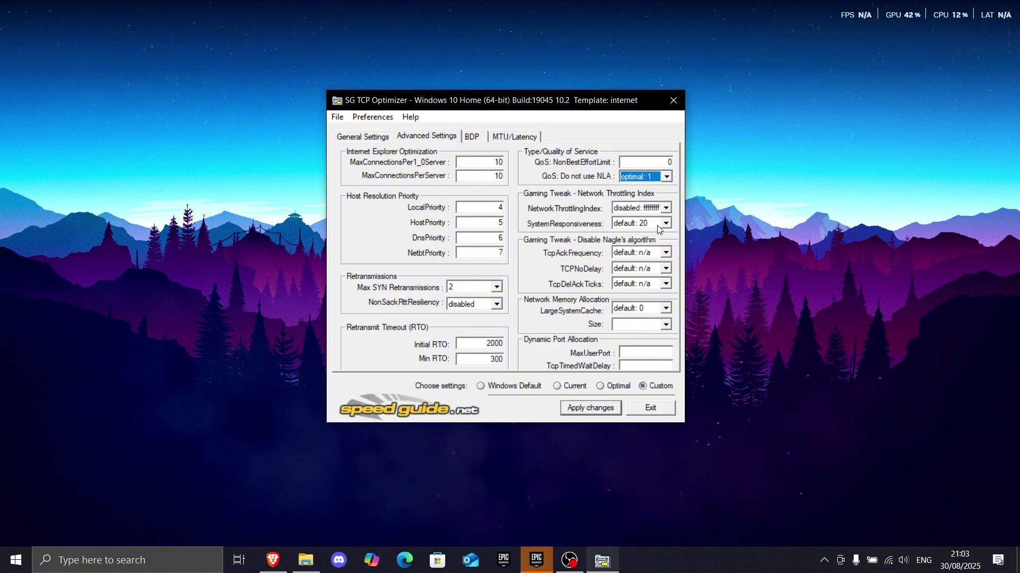
Choose gaming: 0, disabled: 1, enabled: 1 and disabled: 0 in the four gaming tweak dropdowns.
click(665, 223)
click(662, 236)
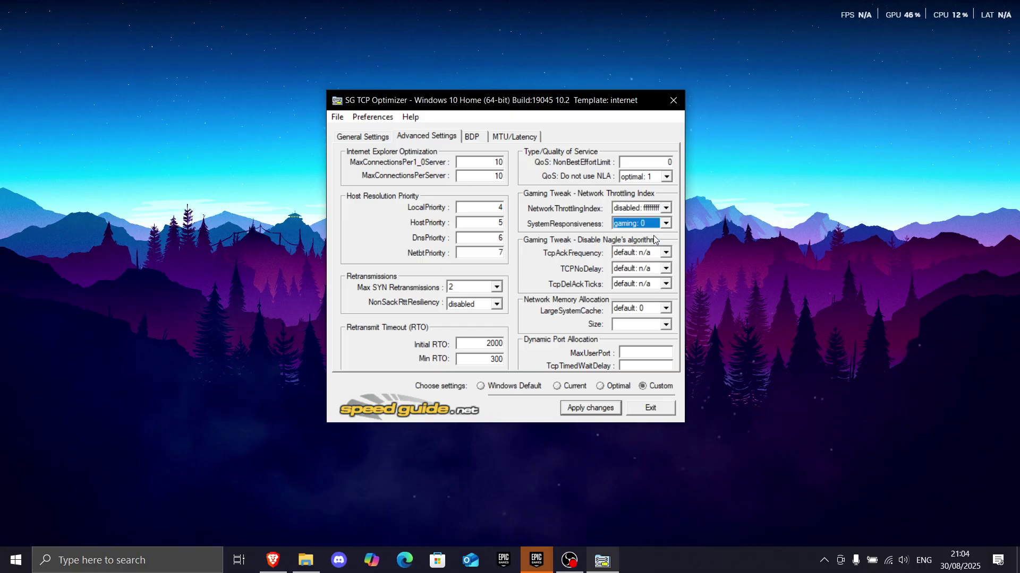
click(663, 252)
click(658, 274)
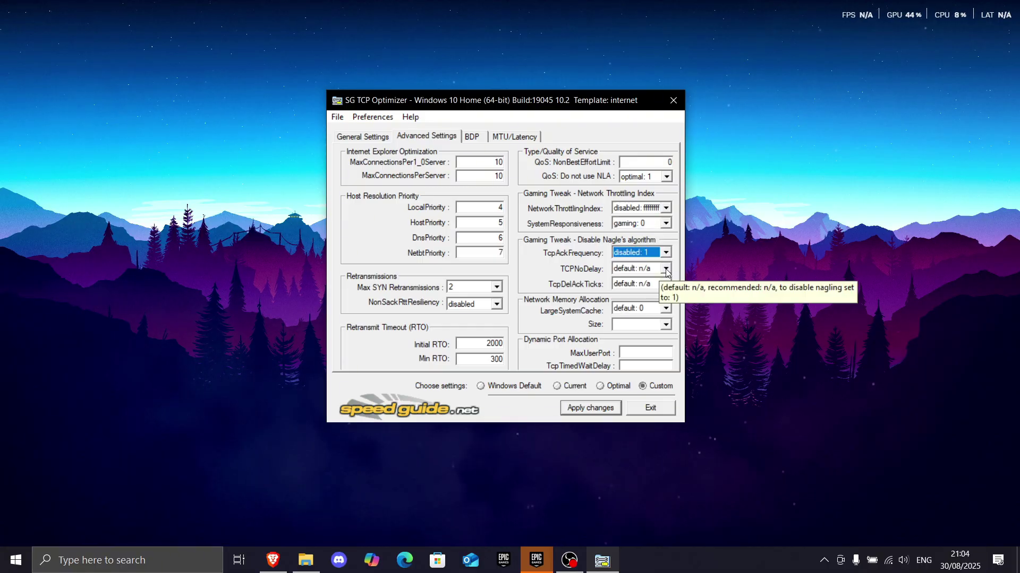
click(665, 270)
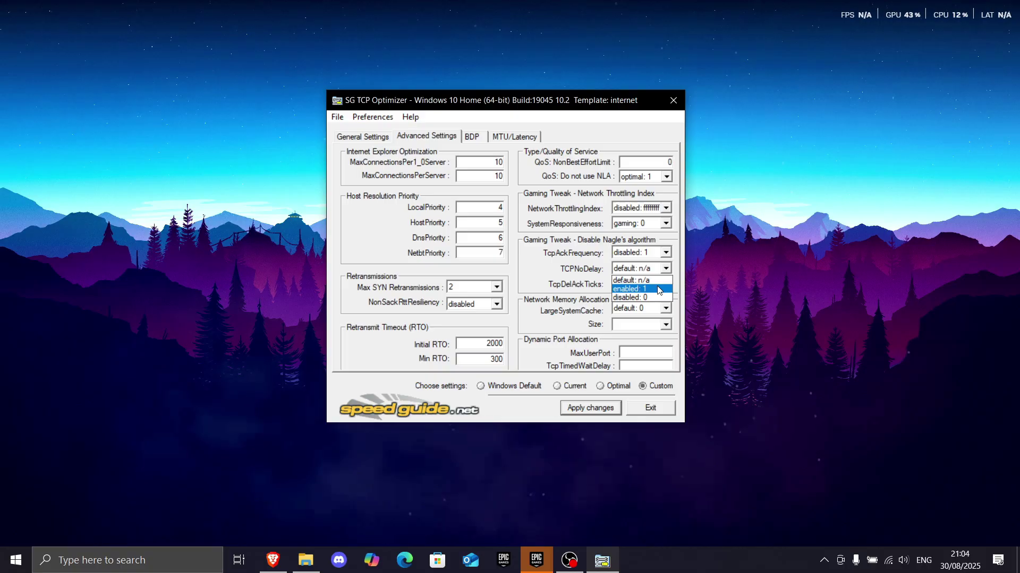
click(659, 290)
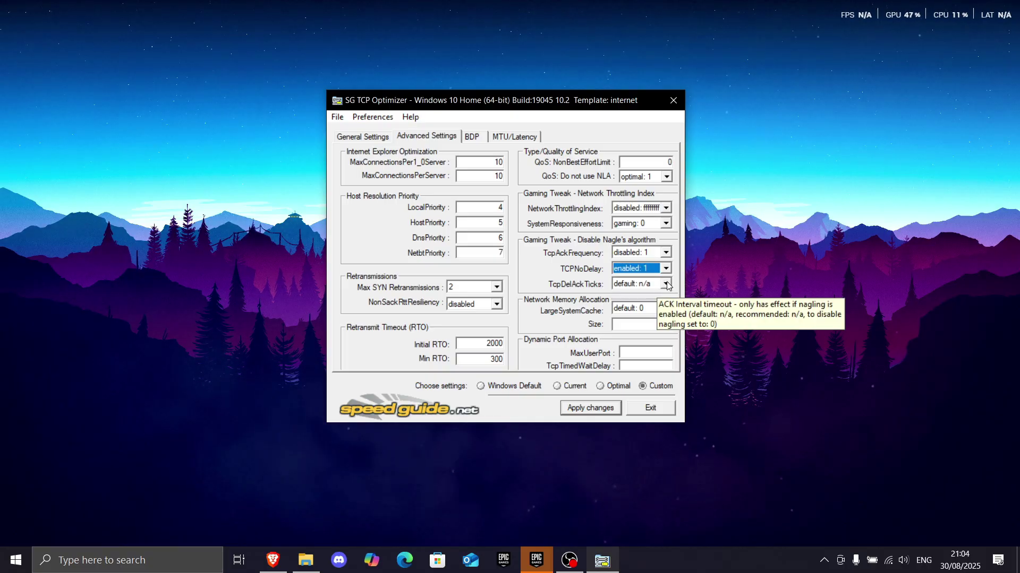
click(666, 285)
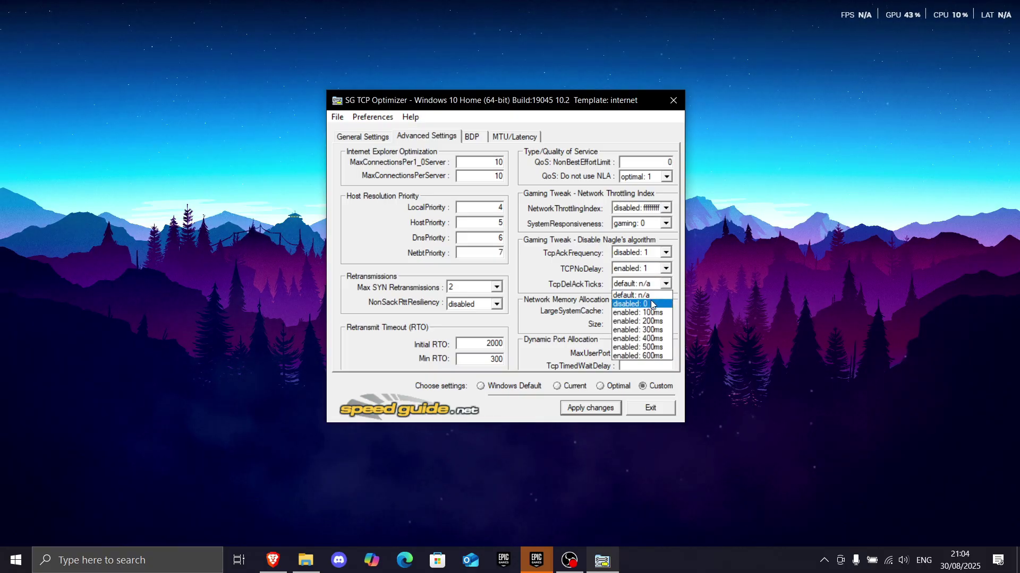
click(635, 301)
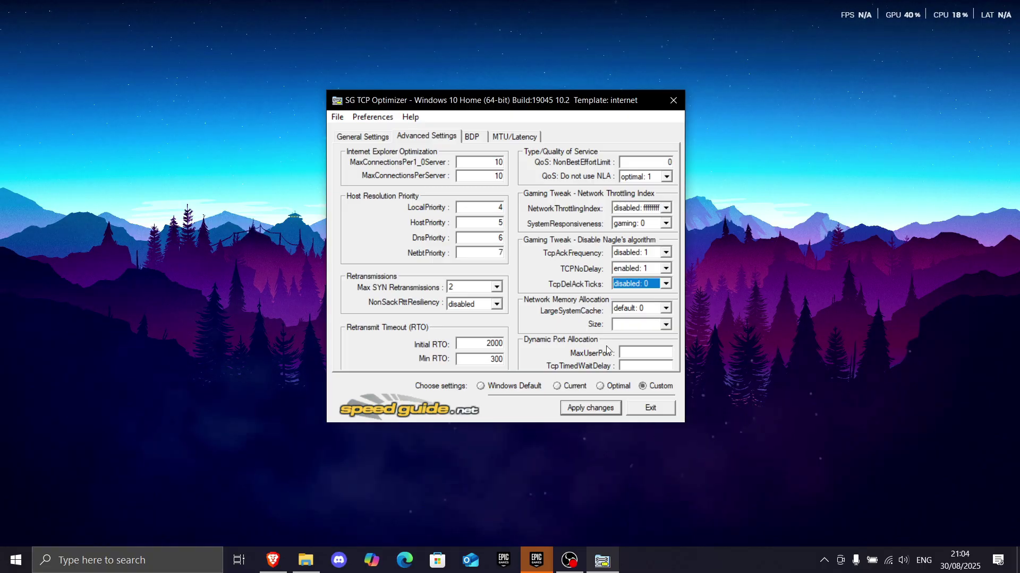
Apply the new TCP settings and confirm the list of old and new values.
click(603, 413)
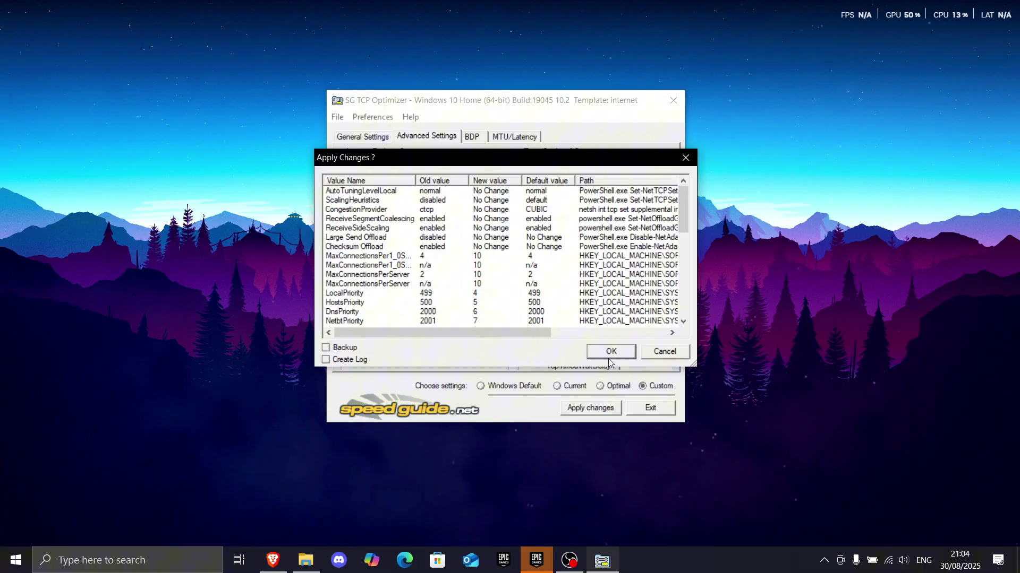
click(610, 353)
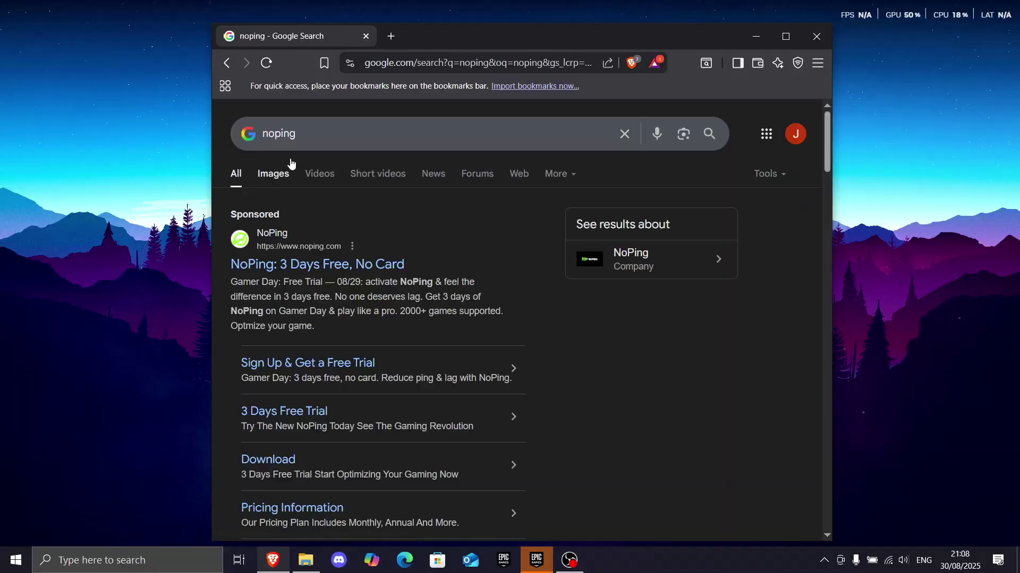
Search Google for noping and open the NoPing free trial ad to sign up.
drag(270, 134, 262, 133)
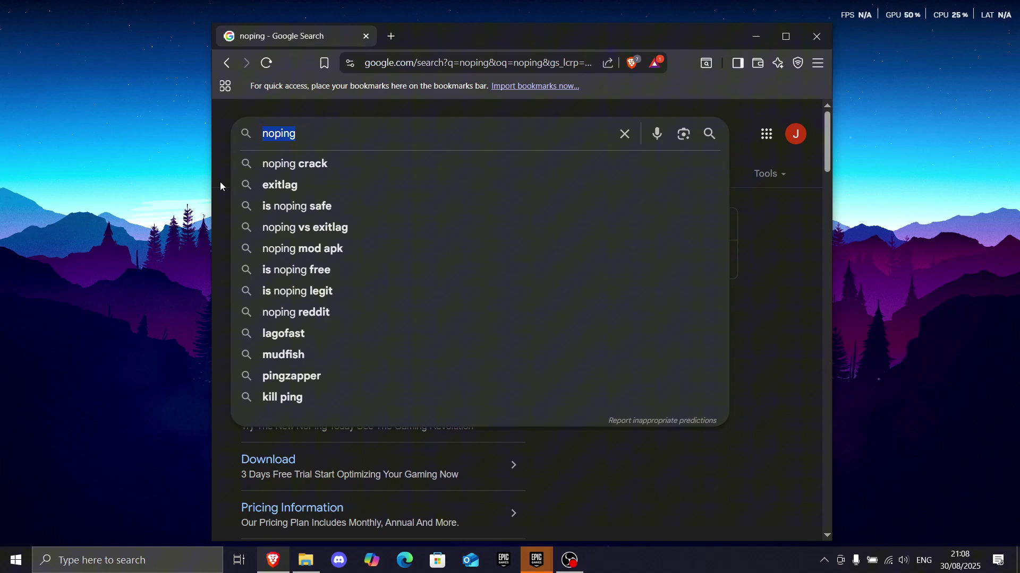
drag(230, 264, 415, 271)
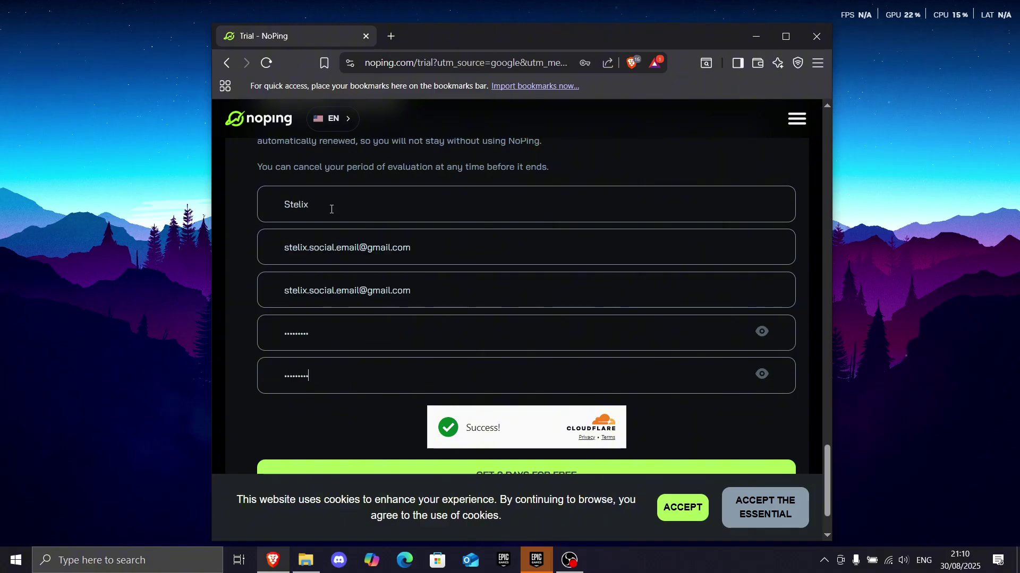
scroll(413, 321, down, 2)
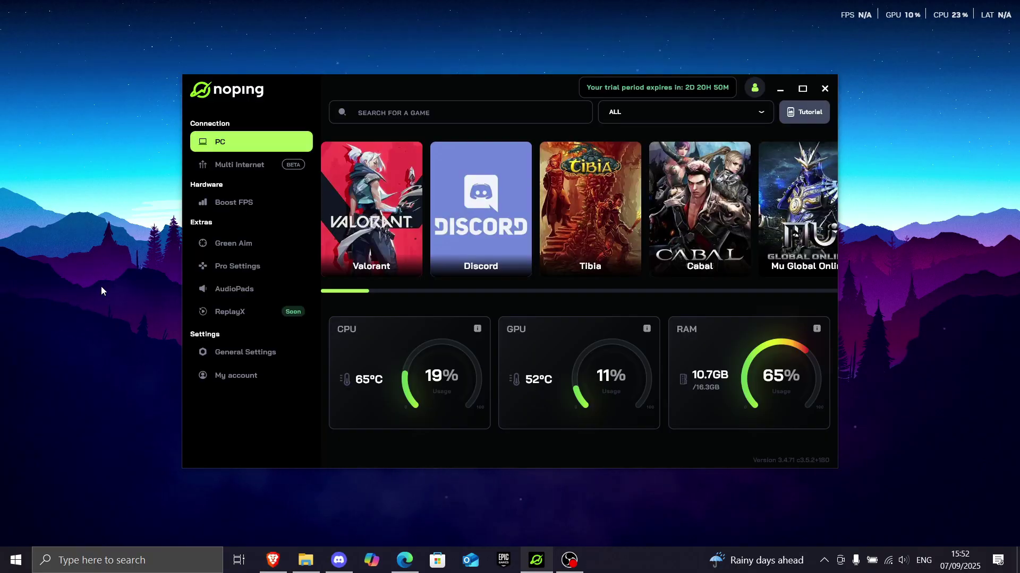
Search 'fort', select Fortnite, and optimize it through the Frankfurt 02 server.
drag(448, 91, 446, 60)
click(452, 138)
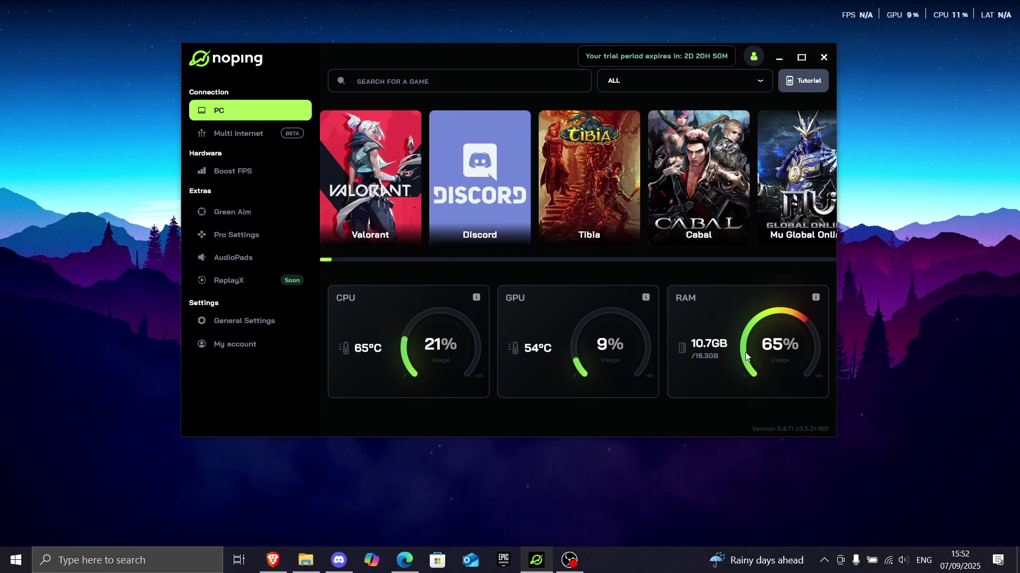
click(462, 82)
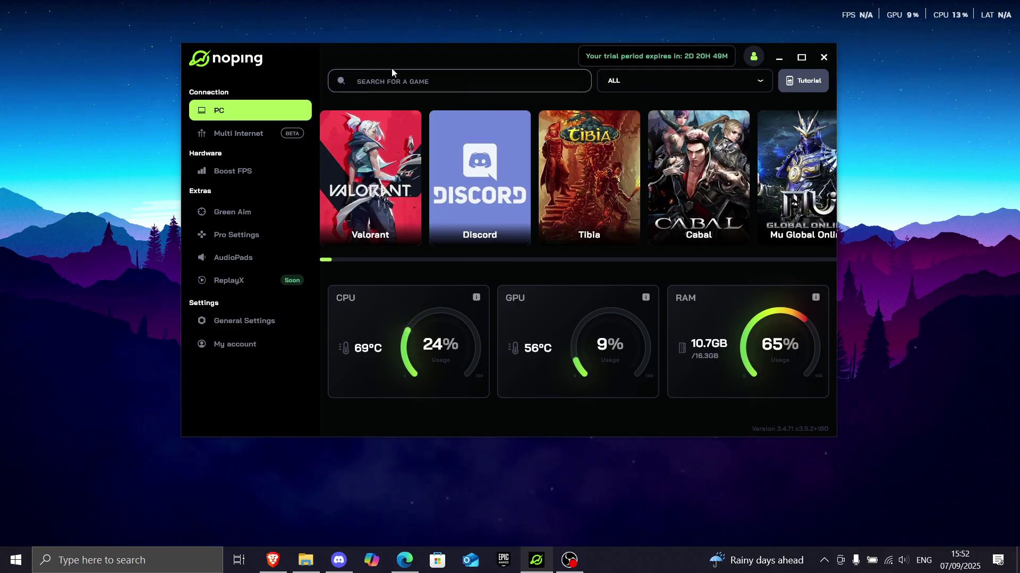
text(fort)
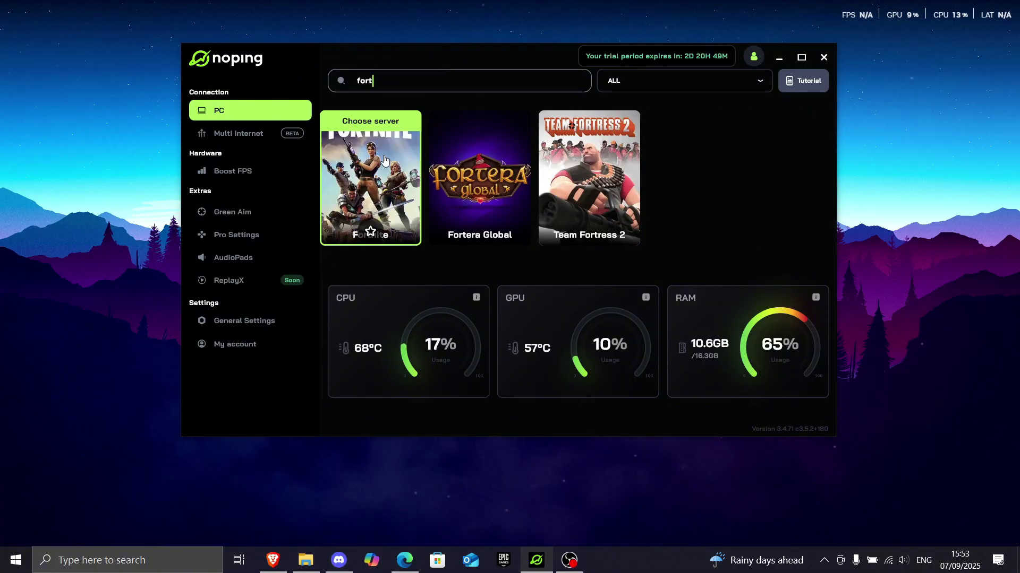
click(385, 160)
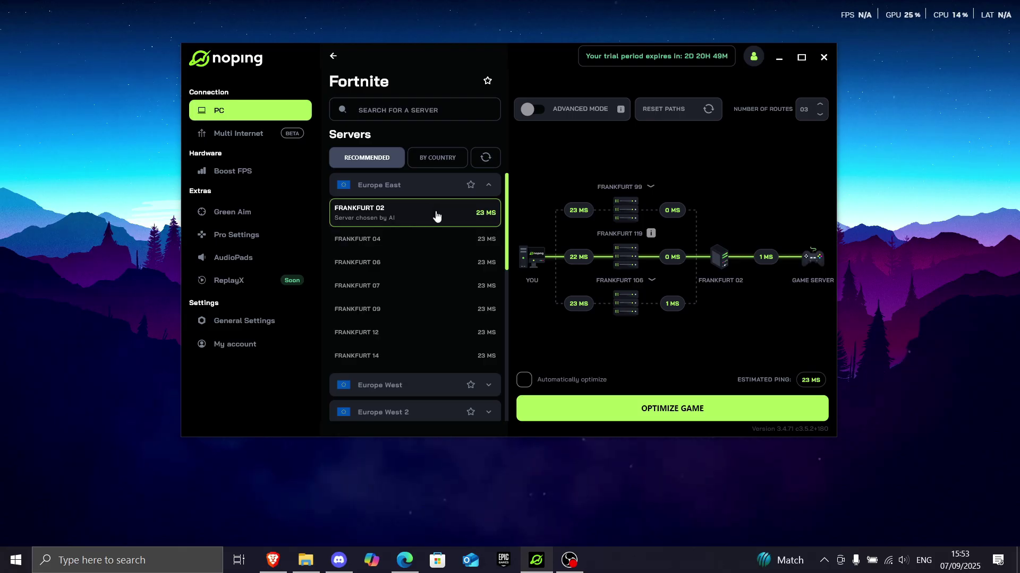
scroll(425, 218, down, 1)
scroll(393, 223, up, 1)
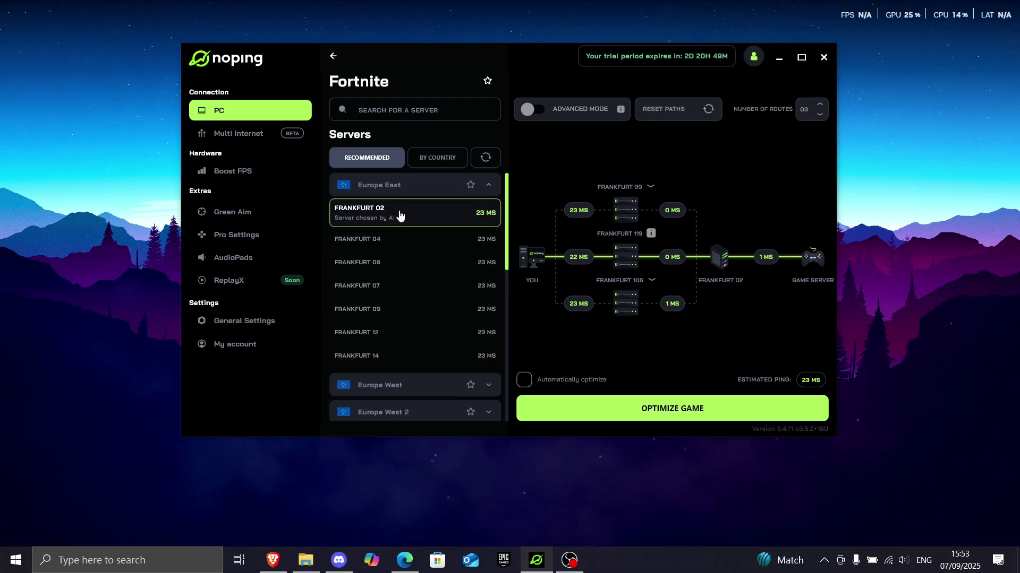
click(656, 412)
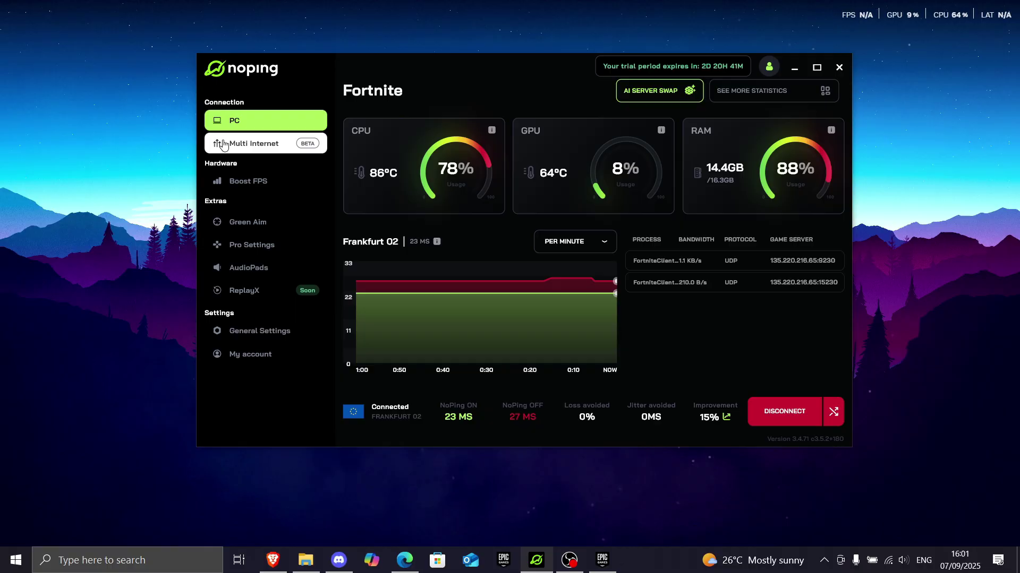
Browse the Boost FPS tweaks, such as Disable Window GameBar and Disable Hibernation.
click(244, 151)
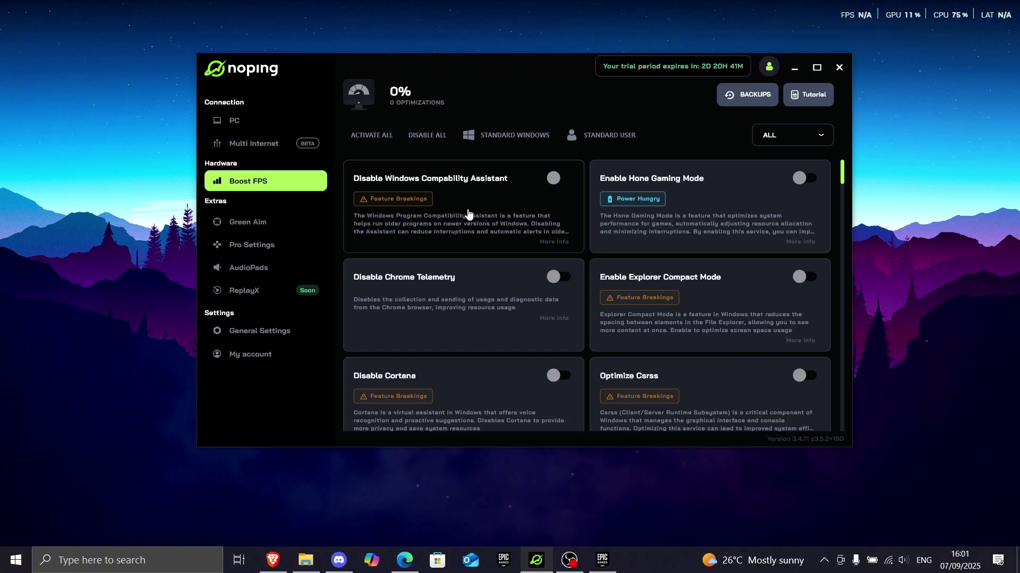
scroll(467, 223, down, 7)
scroll(471, 247, down, 2)
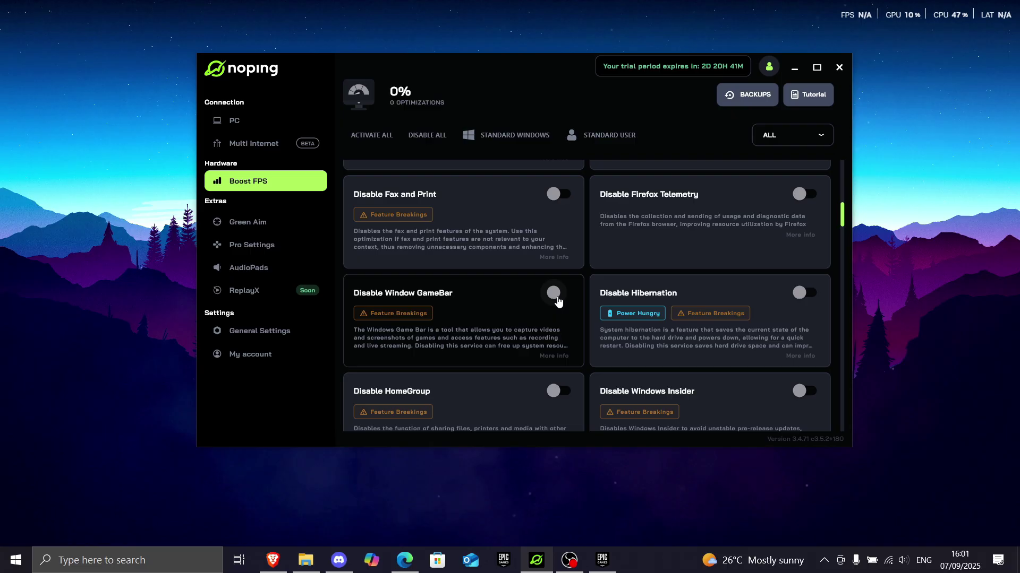
scroll(557, 301, down, 2)
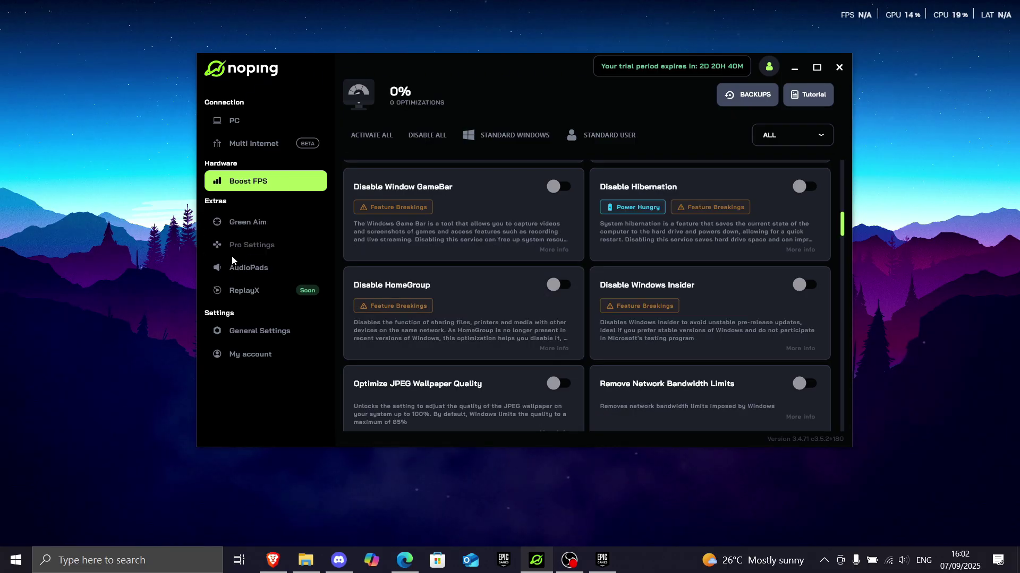
View a pro player's Fortnite mouse and video settings under Pro Settings.
click(299, 252)
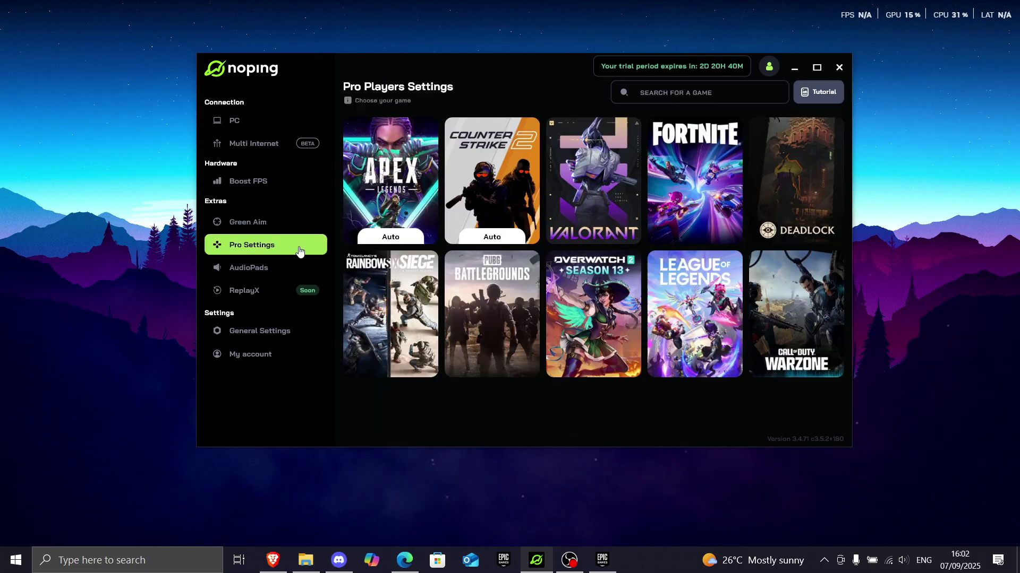
click(713, 180)
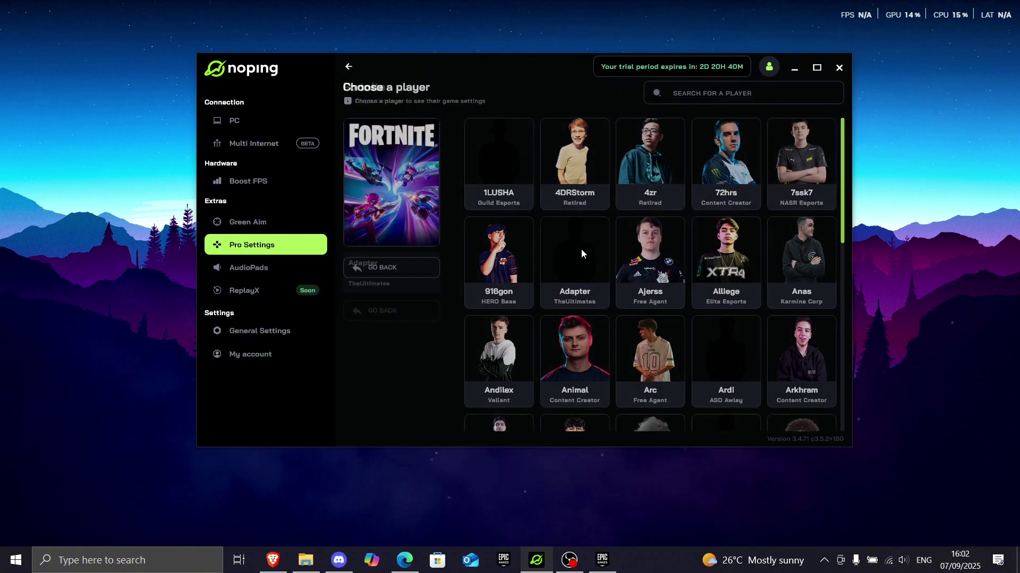
click(581, 249)
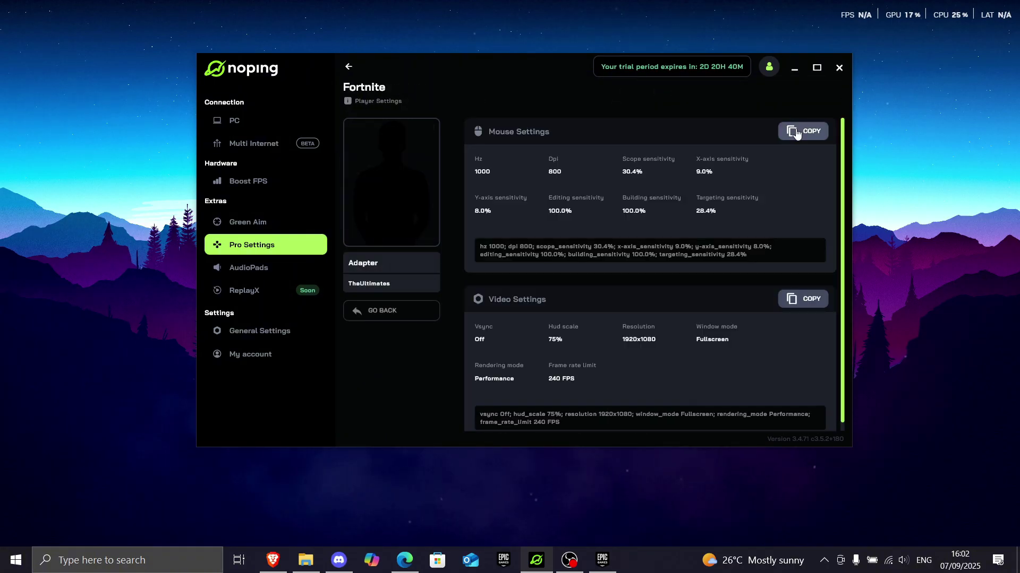
Play the AMONG_US_ROLE_REVEAL sound on the AudioPads soundboard.
click(249, 268)
scroll(507, 297, down, 5)
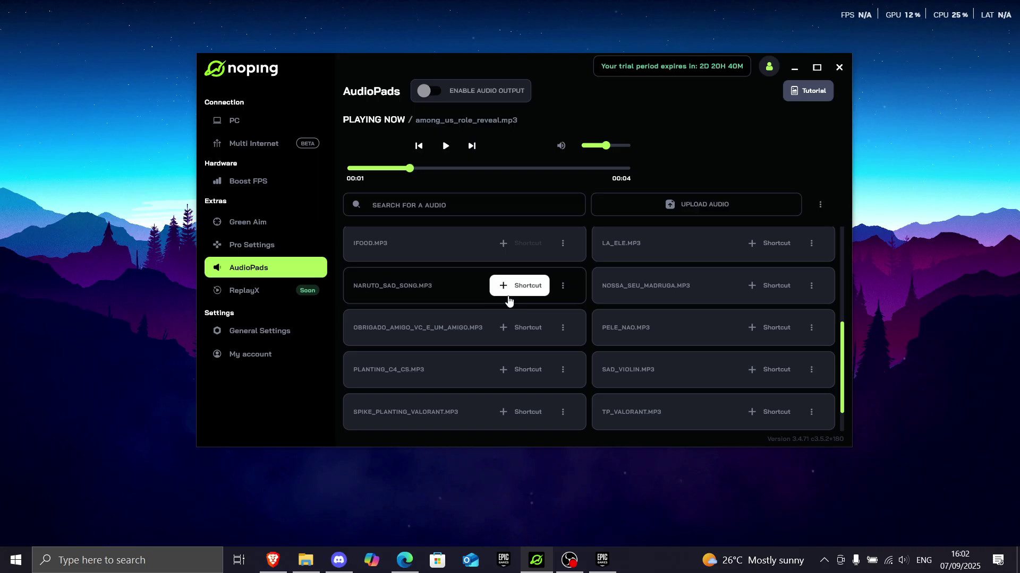
scroll(508, 299, up, 5)
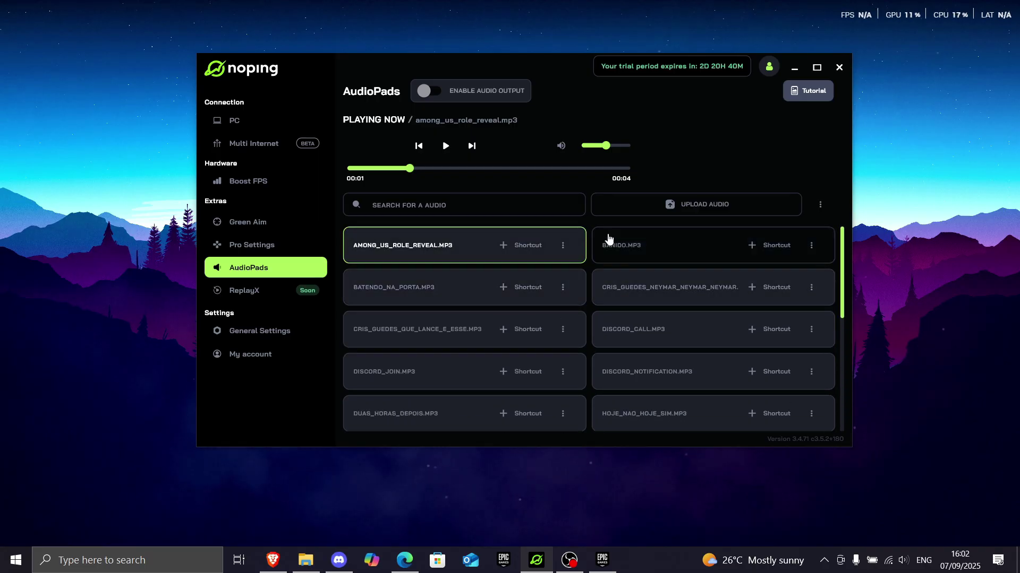
click(446, 151)
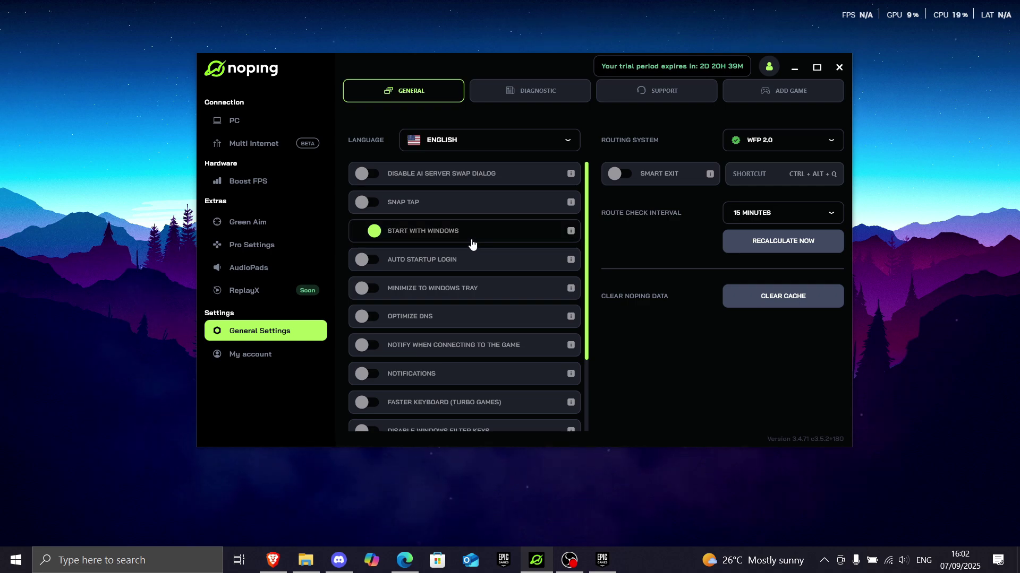
scroll(478, 266, down, 3)
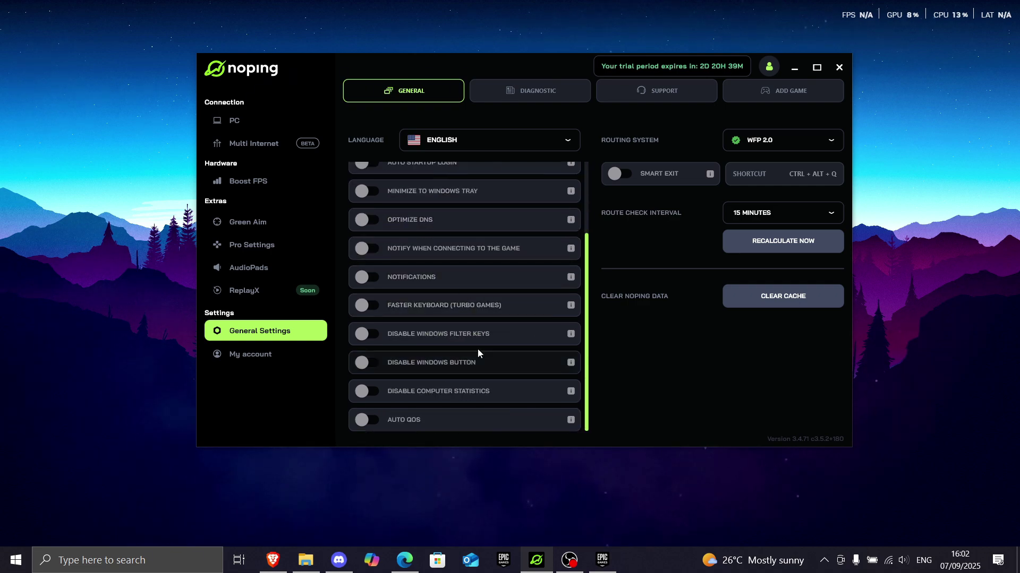
scroll(531, 329, up, 3)
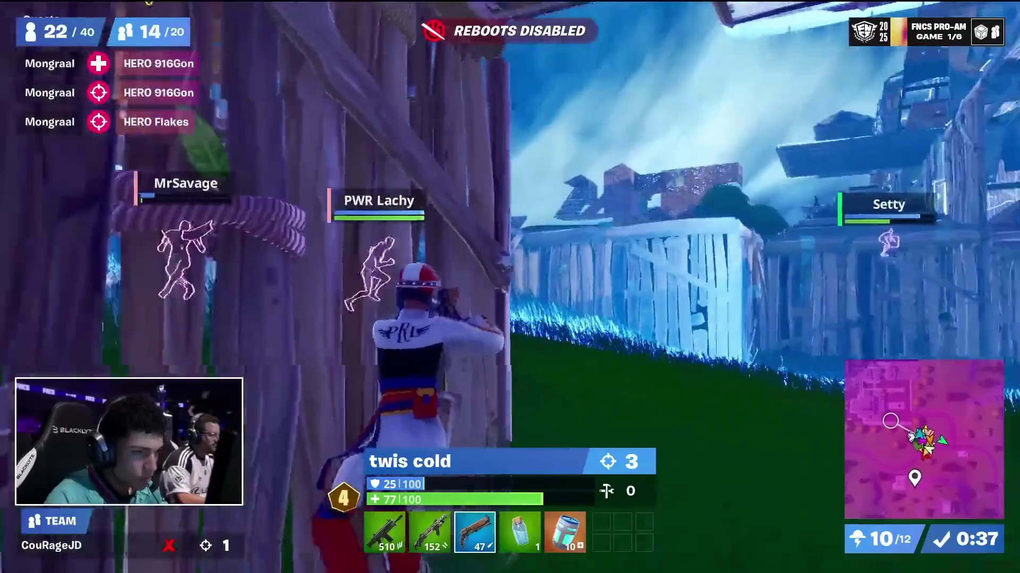